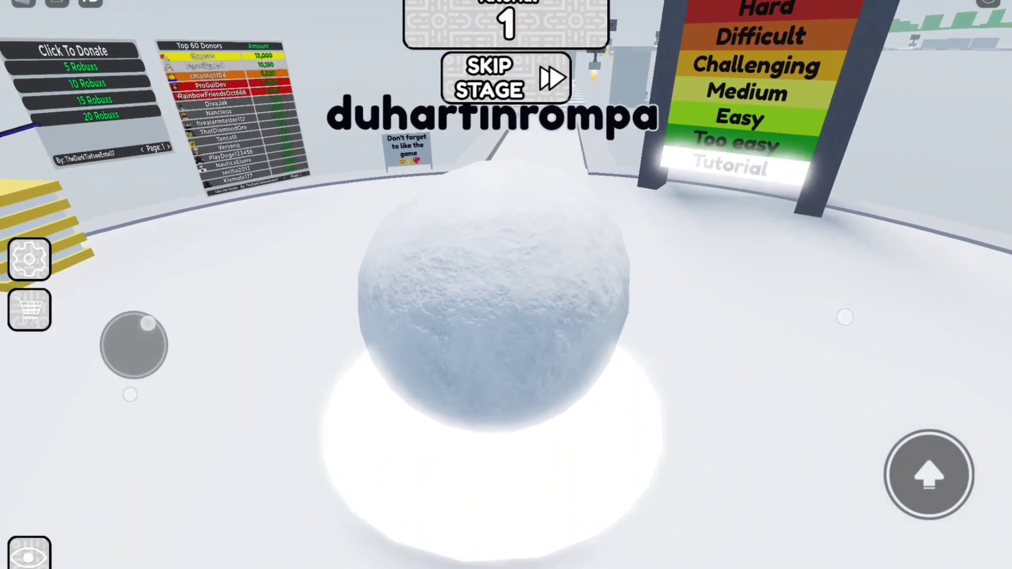
Step: Roll the snowball off spawn, along the narrow path and across platforms to the stage 3 checkpoint
mouse_move(147, 323)
mouse_down()
mouse_move(147, 264)
mouse_move(56, 269)
mouse_up()
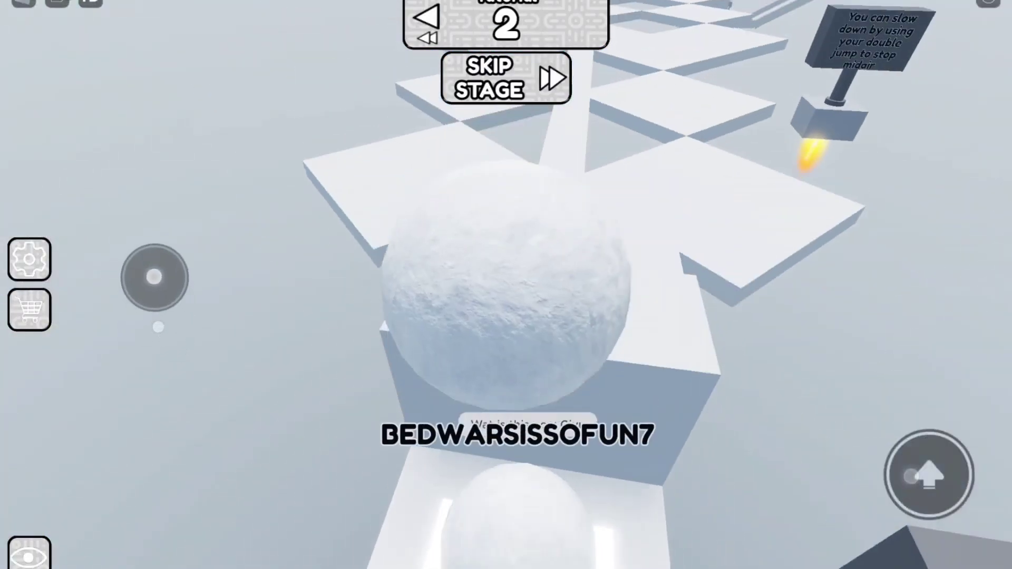
drag(154, 277, 175, 270)
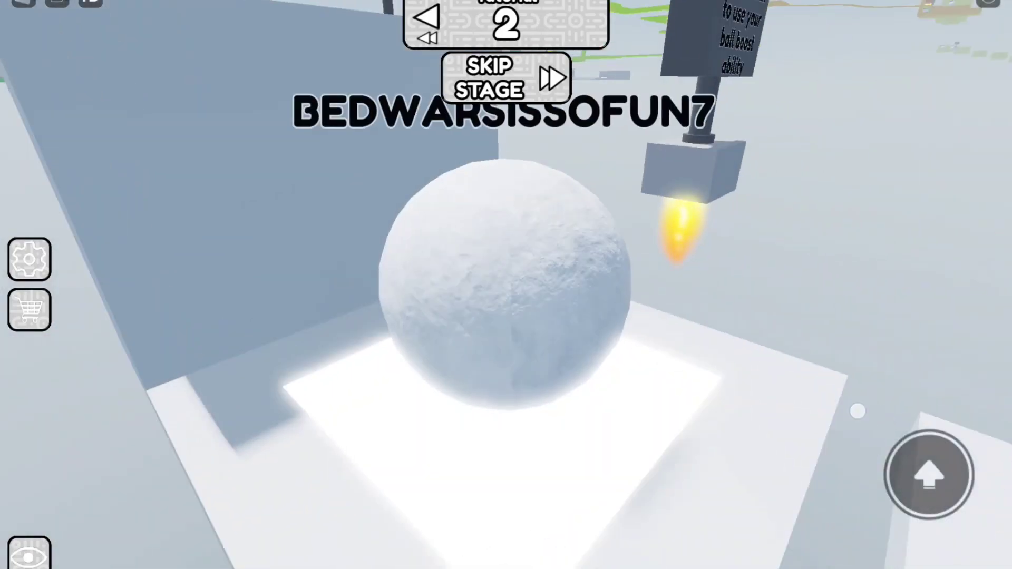
drag(141, 334, 181, 294)
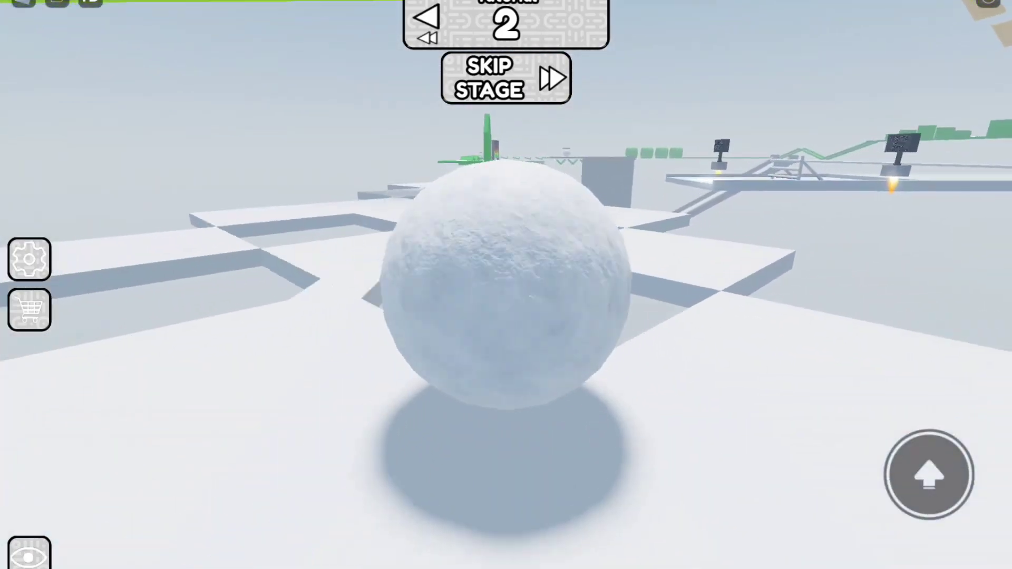
drag(86, 276, 252, 342)
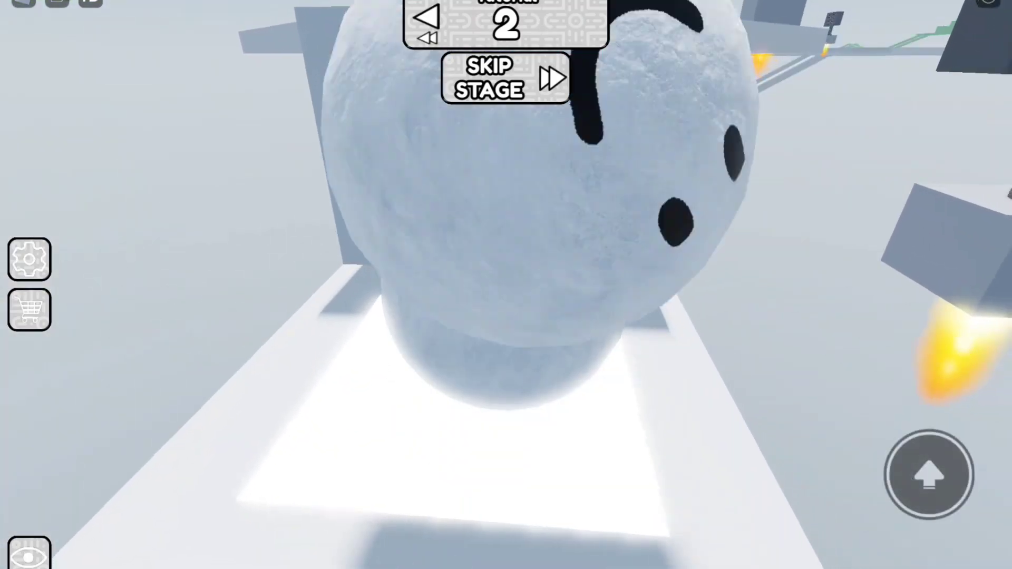
drag(158, 335, 182, 300)
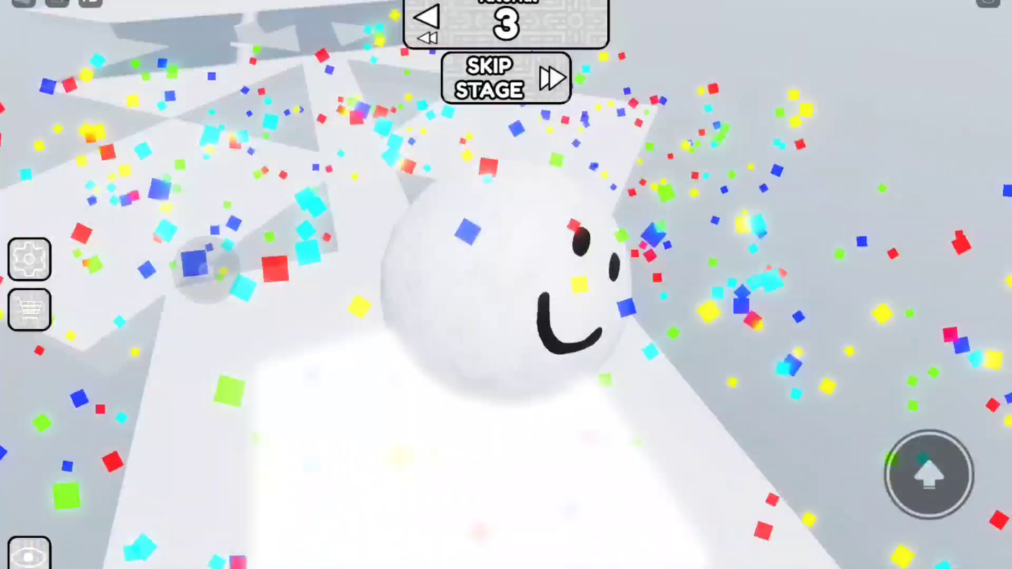
Step: Roll the snowball across stage 3's angled and white platforms to the stage 4 checkpoint
mouse_move(89, 269)
mouse_down()
mouse_move(89, 256)
mouse_move(280, 371)
mouse_move(208, 227)
mouse_up()
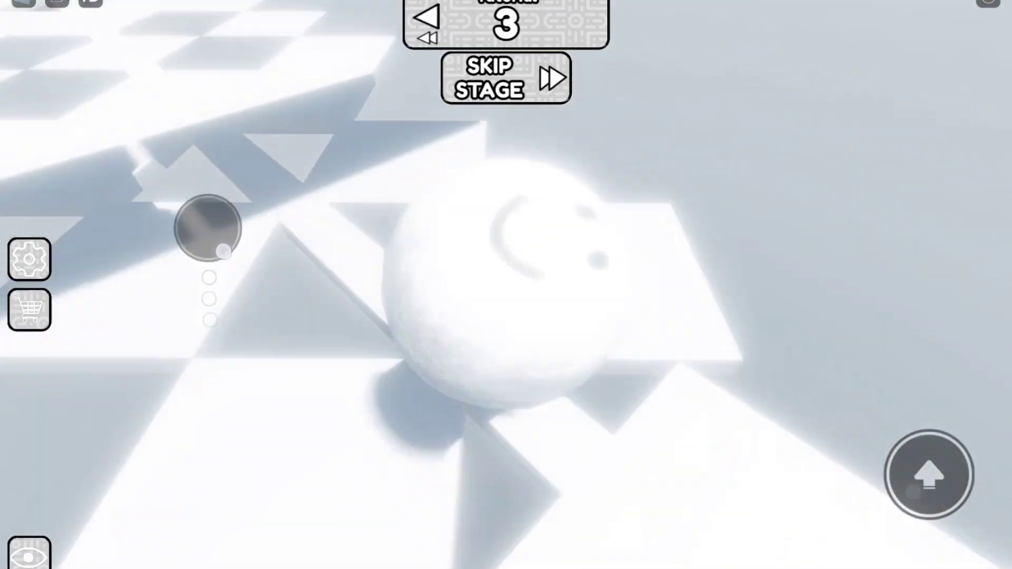
drag(223, 409, 280, 338)
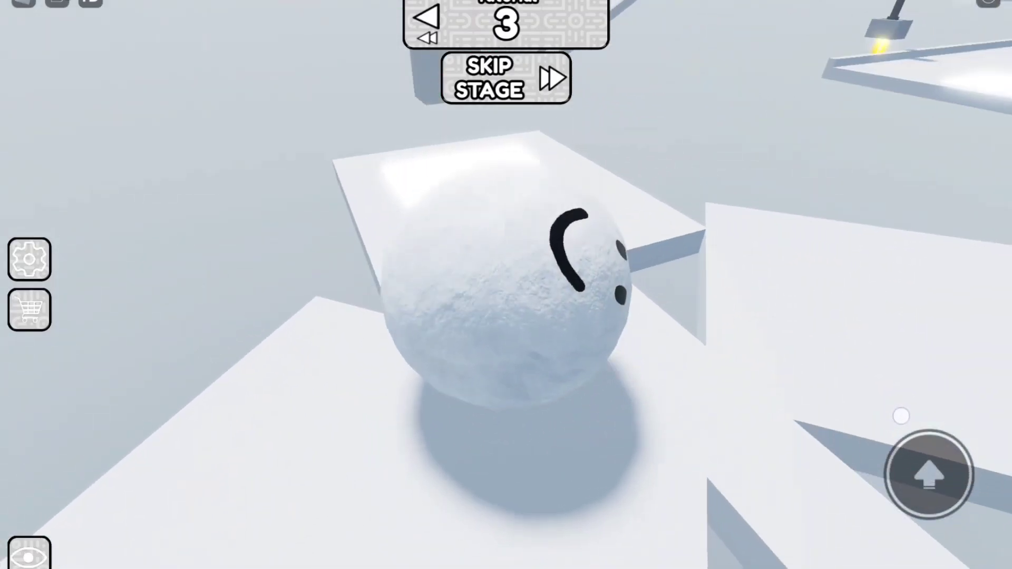
drag(901, 416, 889, 420)
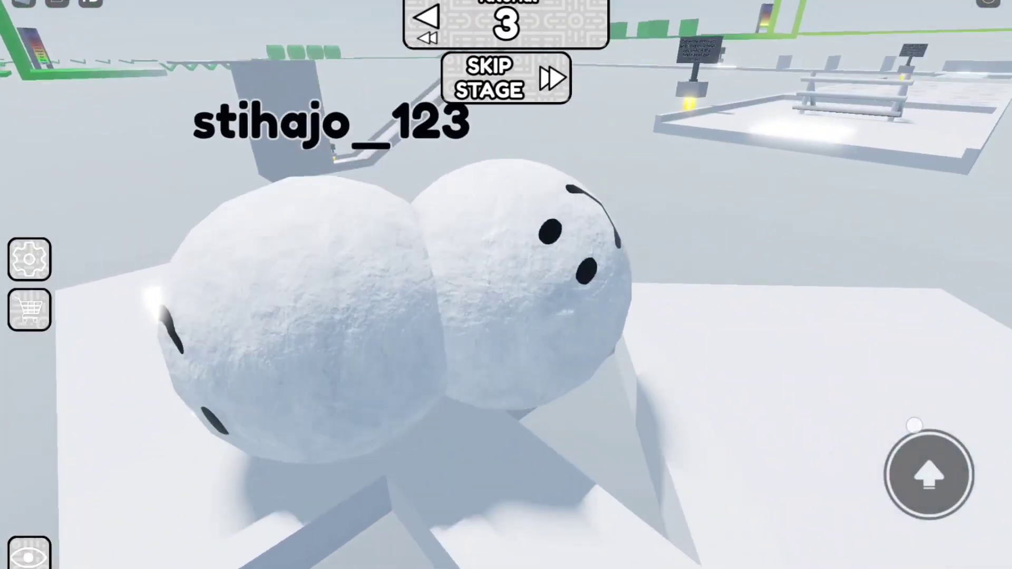
mouse_move(99, 357)
mouse_down()
mouse_move(299, 254)
mouse_move(272, 333)
mouse_move(72, 288)
mouse_up()
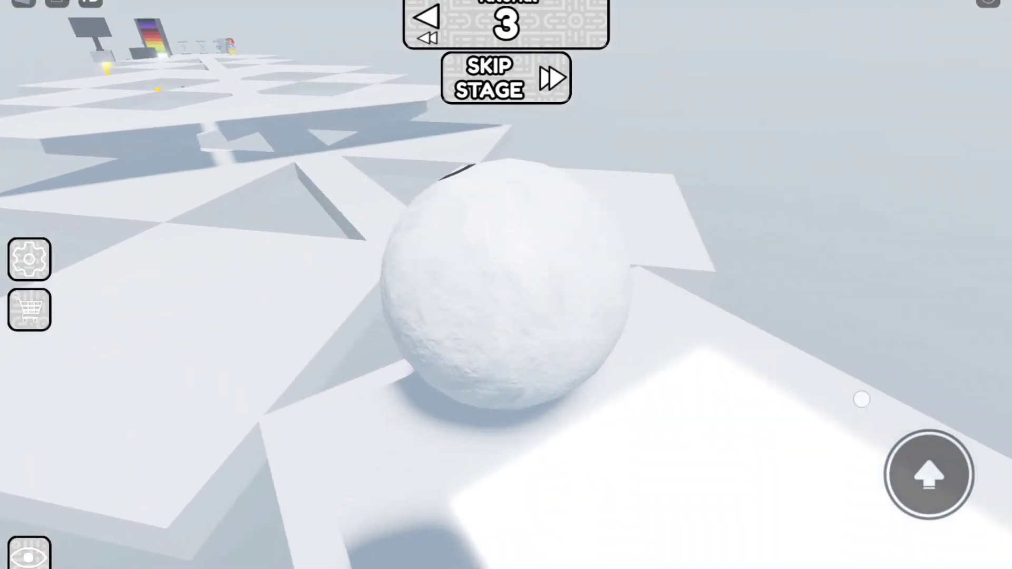
drag(234, 324, 291, 270)
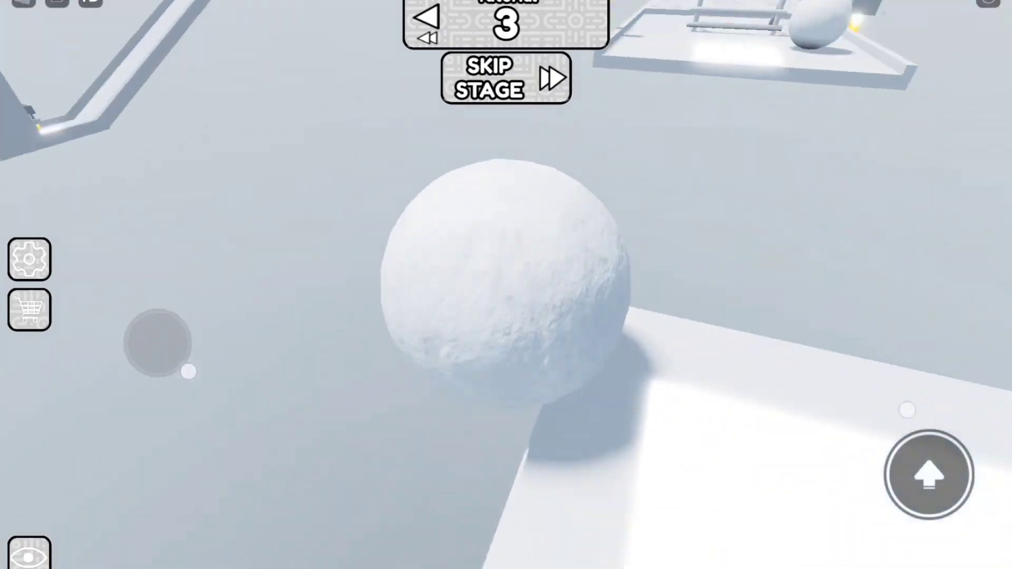
drag(126, 191, 240, 434)
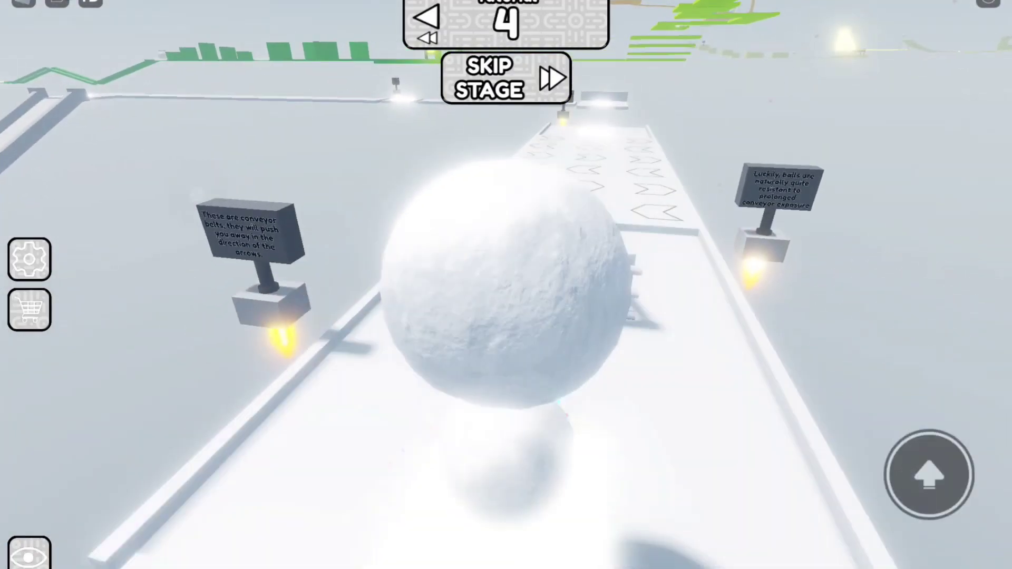
Step: Roll the snowball past the checkpoint and along the arrow-marked conveyor track into stage 6
drag(181, 316, 238, 214)
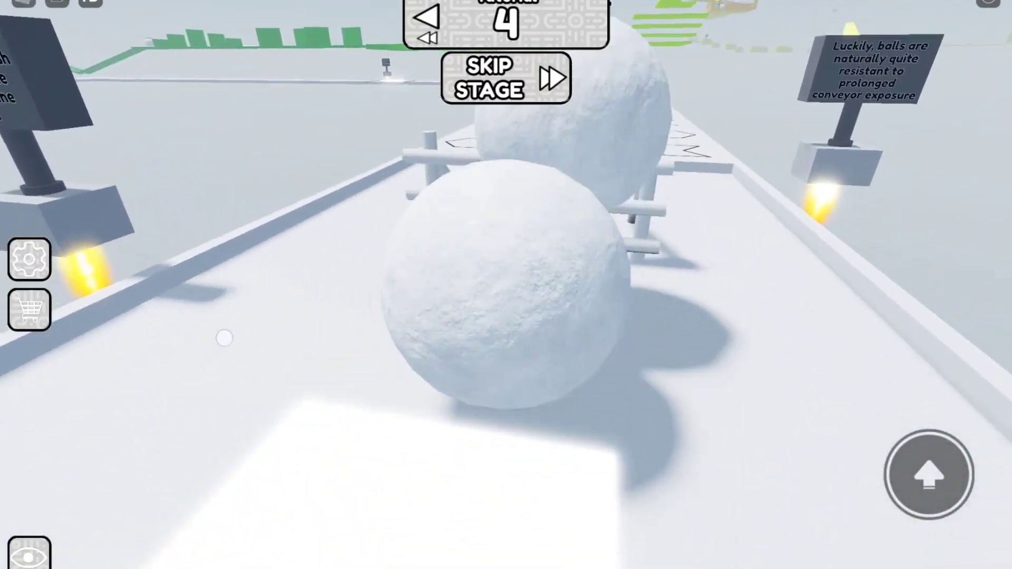
drag(195, 292, 211, 180)
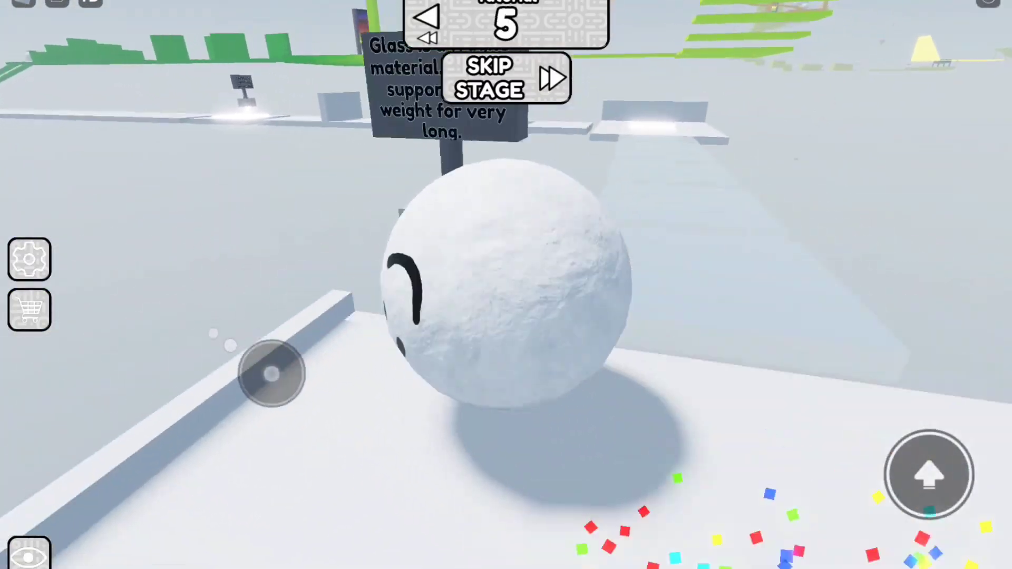
mouse_move(271, 373)
mouse_down()
mouse_move(176, 404)
mouse_move(256, 381)
mouse_up()
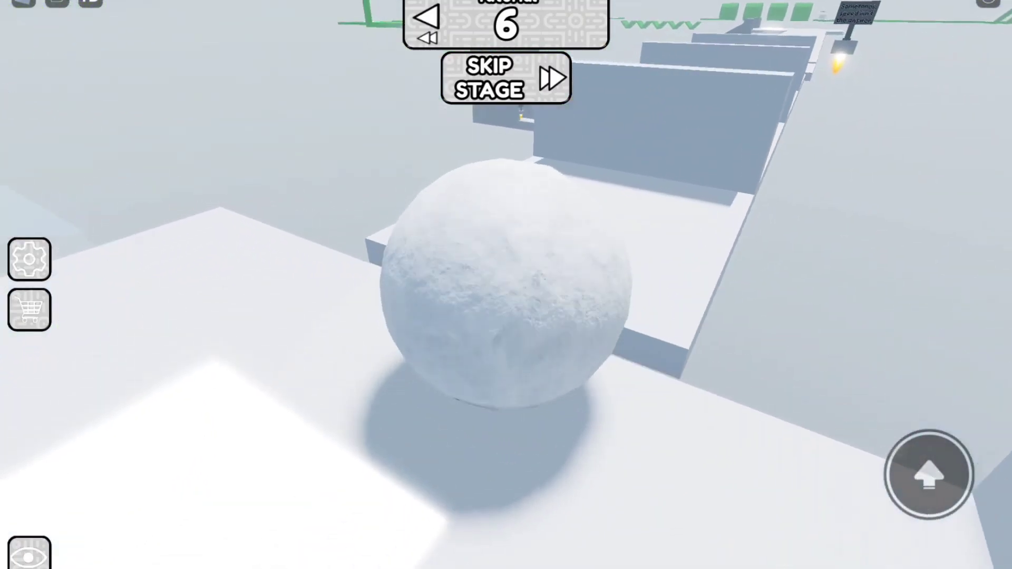
drag(182, 319, 143, 181)
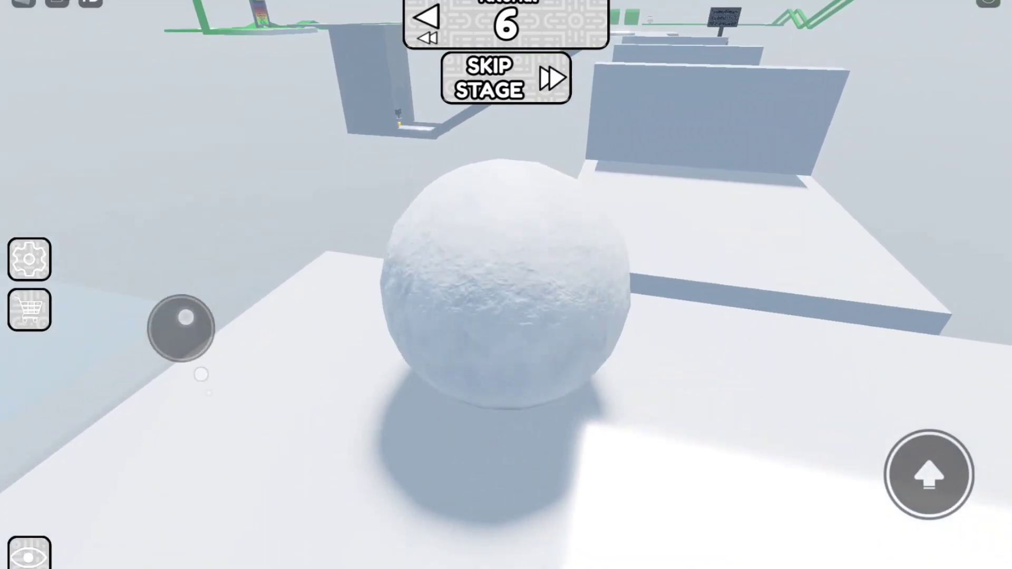
Step: Steer the snowball across the stage 6 blocks and narrow path onto the stage 7 checkpoint
drag(185, 318, 322, 332)
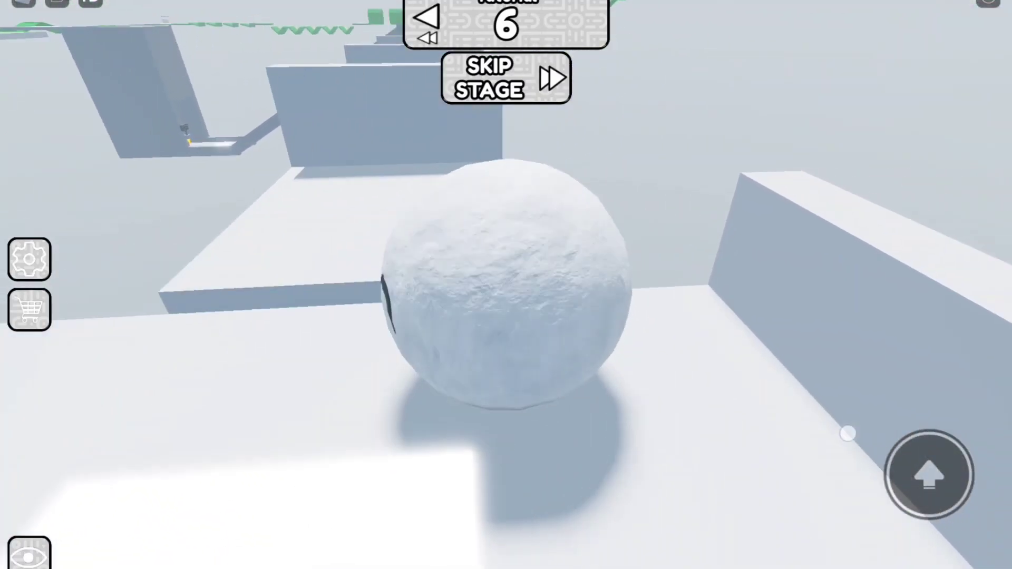
drag(153, 232, 90, 271)
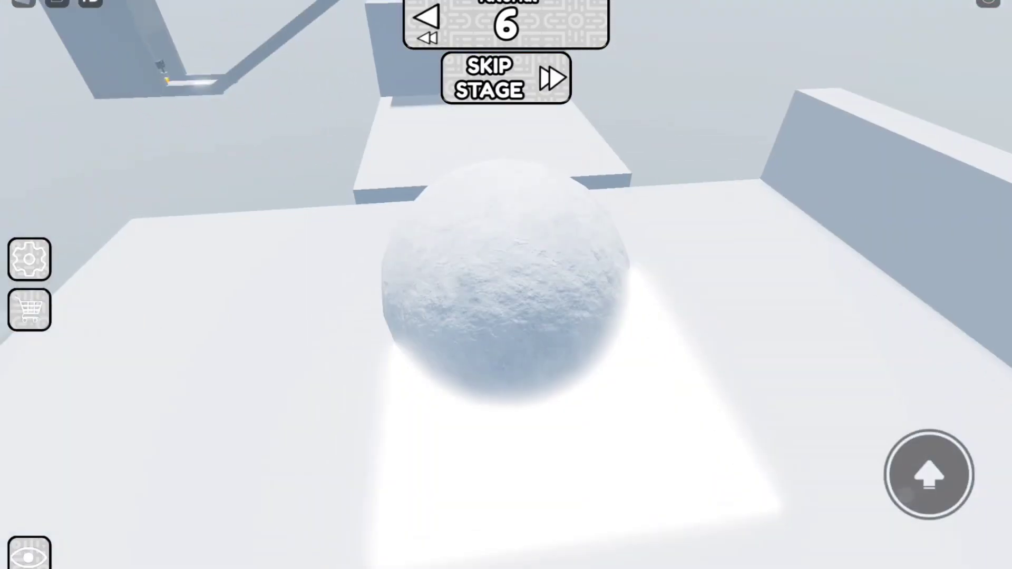
mouse_move(210, 271)
mouse_down()
mouse_move(193, 245)
mouse_move(155, 234)
mouse_move(227, 277)
mouse_move(258, 330)
mouse_up()
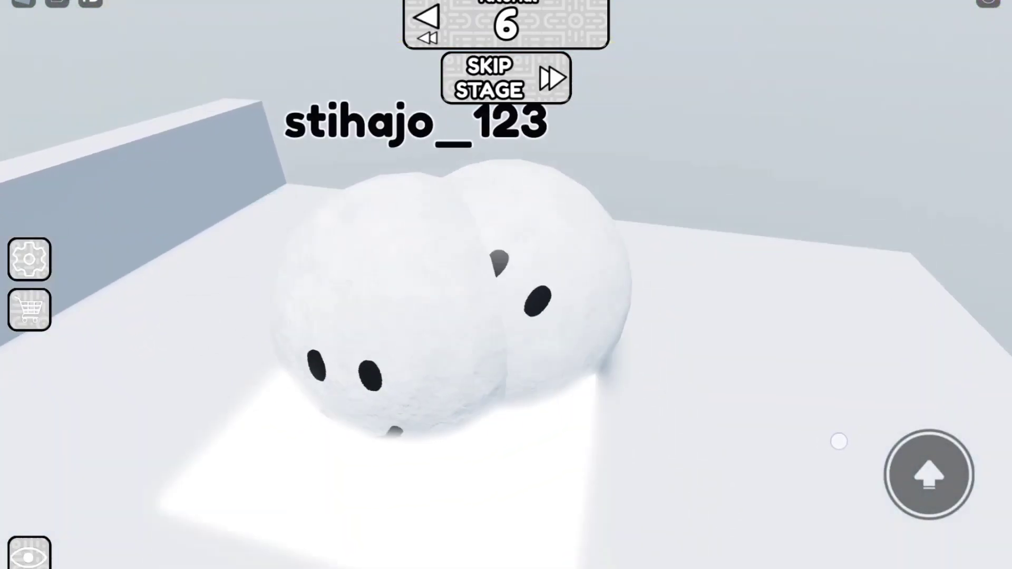
drag(192, 361, 198, 359)
drag(839, 441, 729, 388)
mouse_move(198, 360)
mouse_down()
mouse_move(233, 274)
mouse_move(219, 253)
mouse_move(275, 344)
mouse_up()
drag(885, 443, 825, 440)
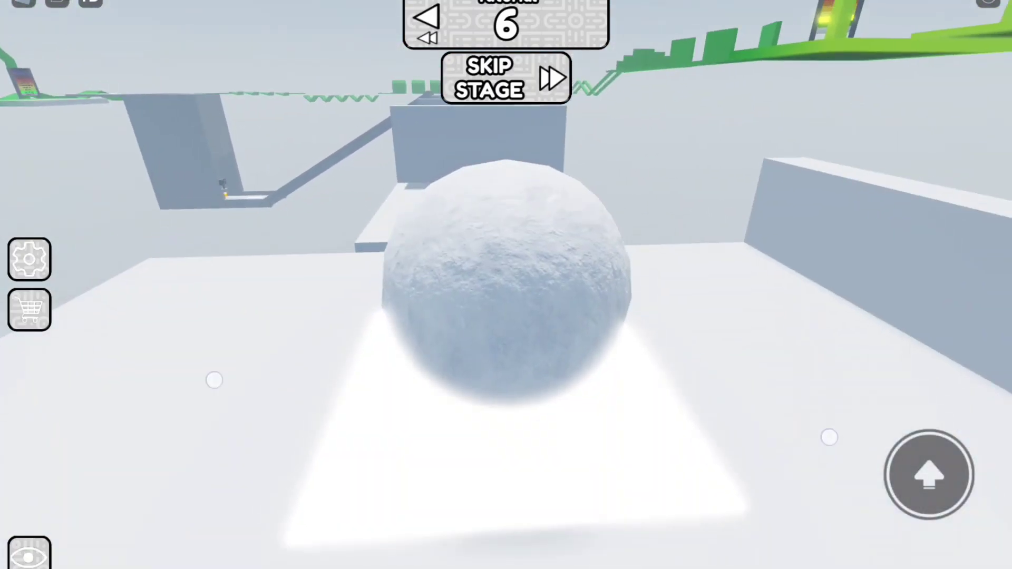
drag(225, 273, 227, 258)
mouse_move(171, 235)
mouse_down()
mouse_move(140, 237)
mouse_move(229, 290)
mouse_move(282, 341)
mouse_up()
Step: Roll the snowball past the stage 7 sign and along the narrow walkway to the stage 8 checkpoint
drag(843, 423, 841, 426)
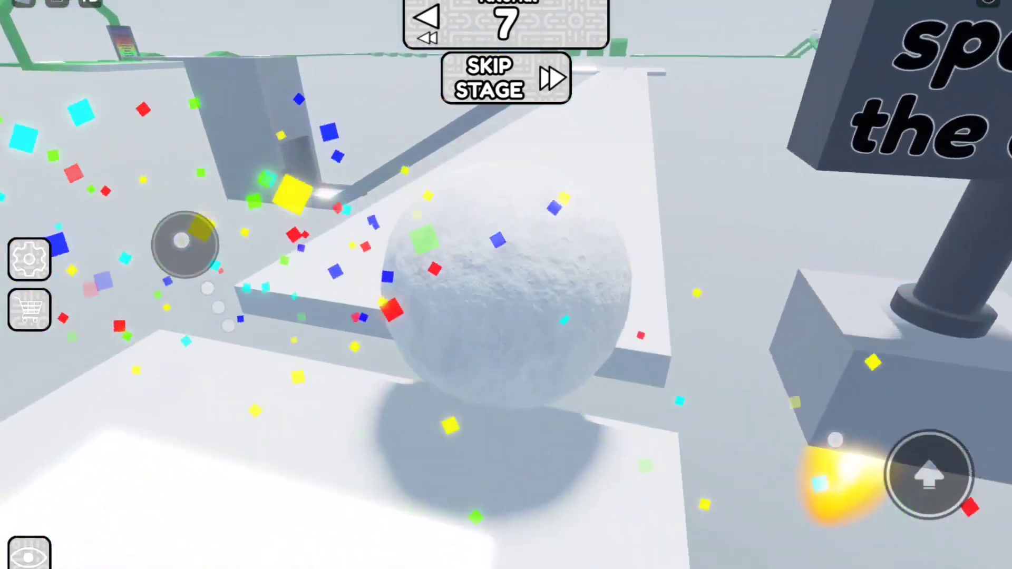
drag(185, 242, 319, 323)
drag(841, 426, 834, 451)
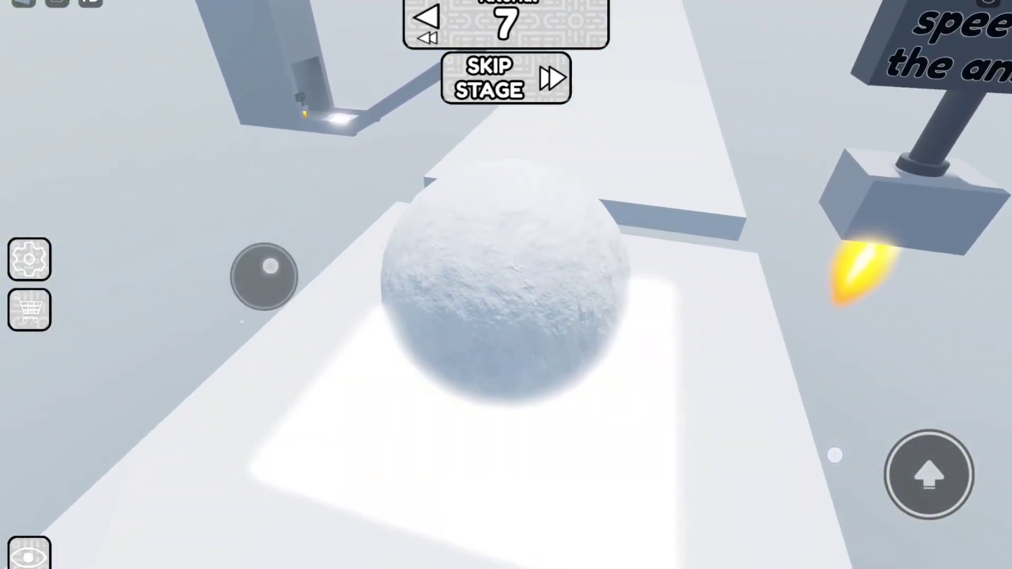
mouse_move(269, 266)
mouse_down()
mouse_move(277, 240)
mouse_move(279, 255)
mouse_up()
drag(834, 454, 831, 454)
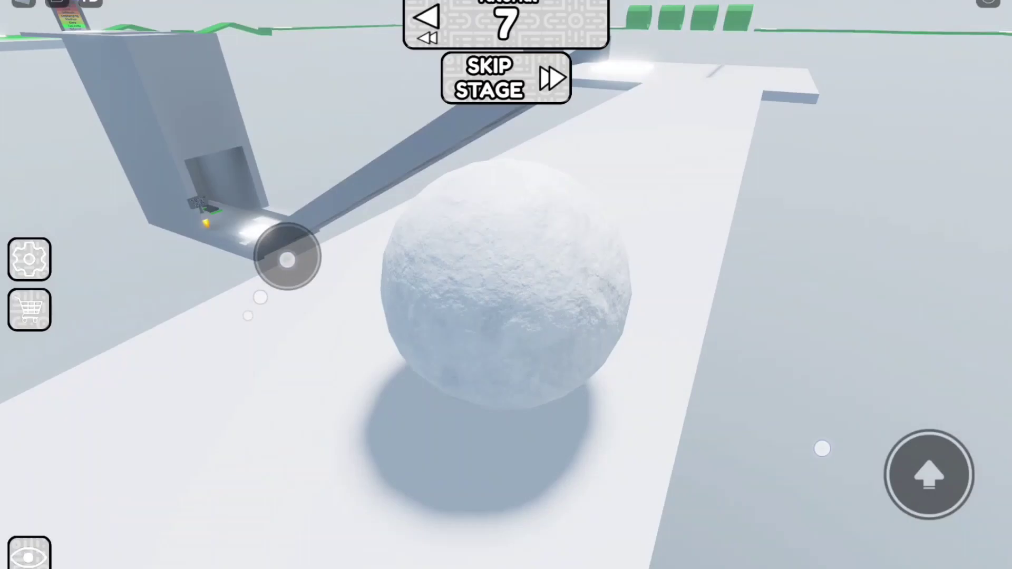
drag(287, 259, 216, 237)
drag(822, 448, 904, 467)
drag(216, 237, 90, 223)
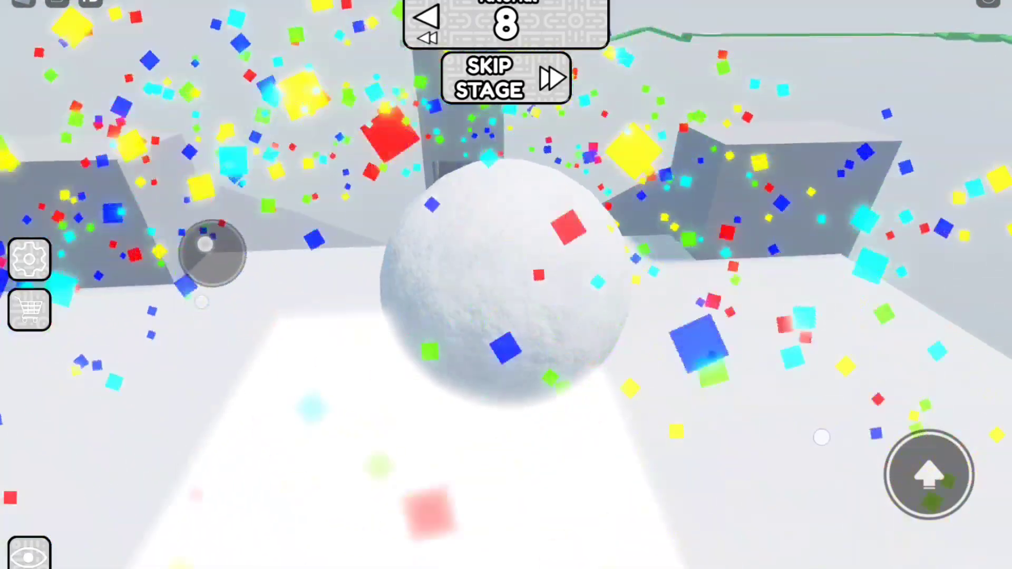
Step: Steer the snowball through the corridor onto the stage 9 checkpoint
drag(205, 245, 131, 211)
drag(821, 437, 817, 449)
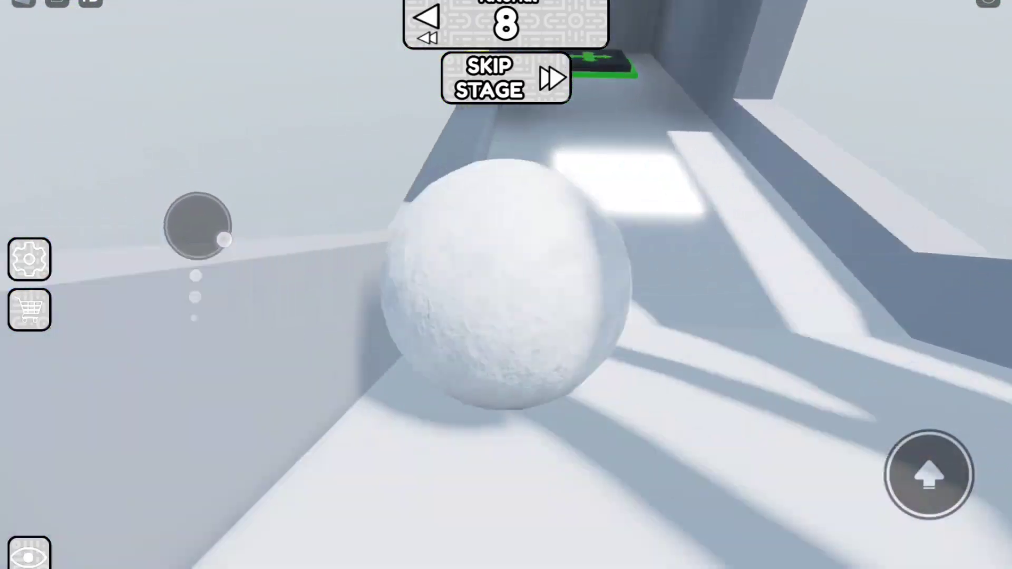
drag(223, 240, 237, 242)
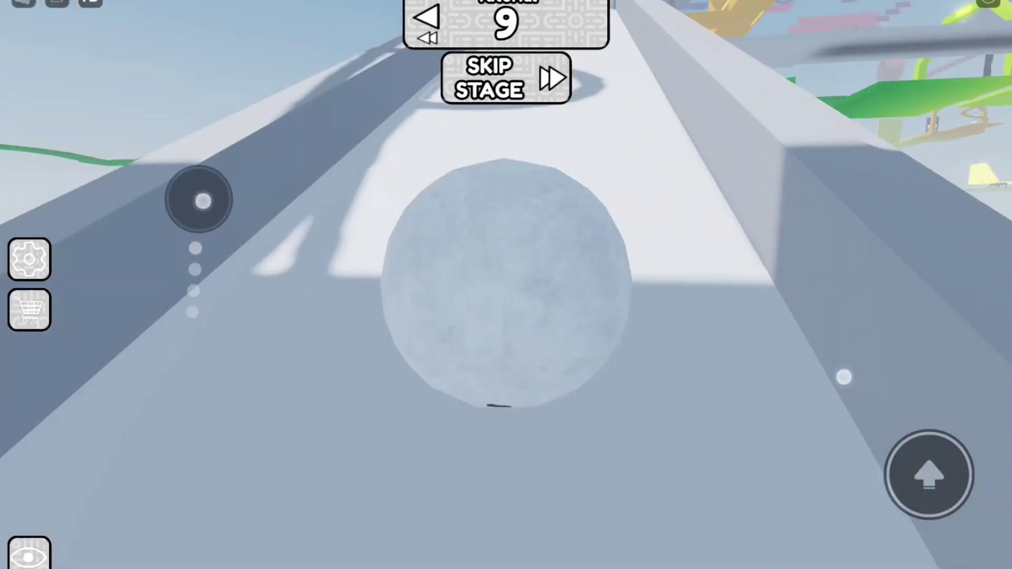
Step: Roll the snowball along the walkway, through the green arch and grey corridor to stage 10
mouse_move(843, 377)
mouse_down()
mouse_move(766, 411)
mouse_move(822, 390)
mouse_up()
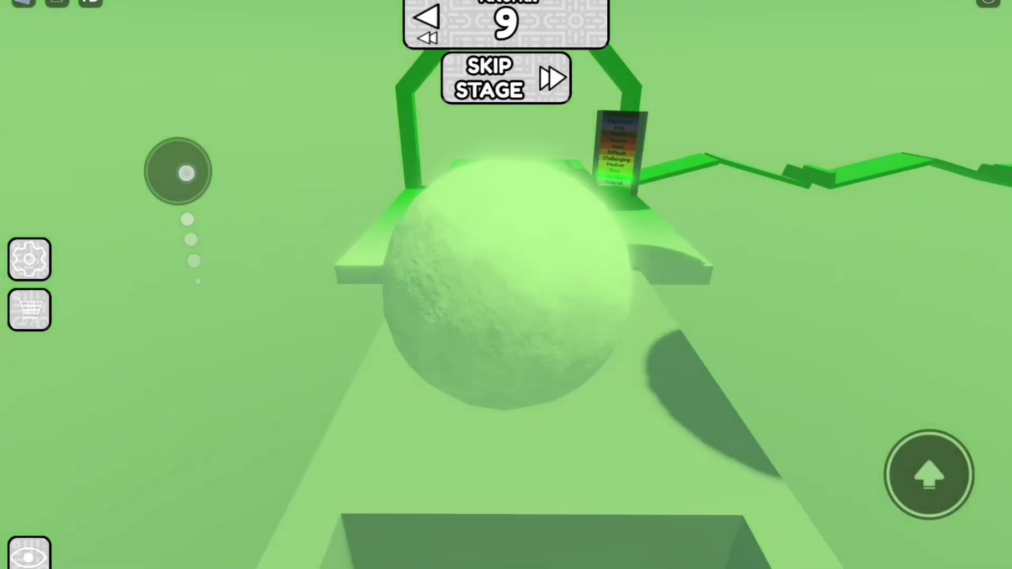
drag(148, 198, 240, 198)
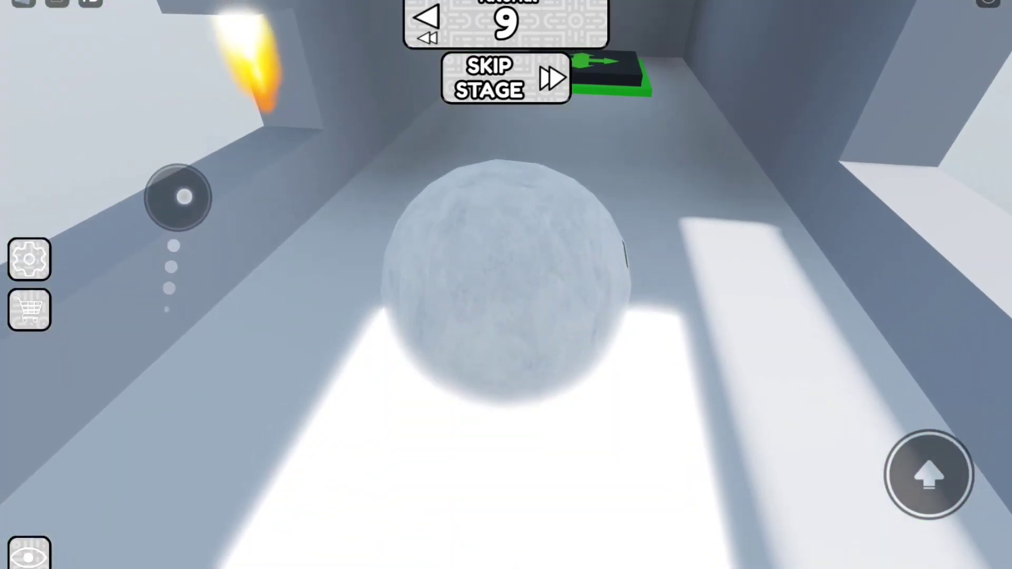
drag(184, 197, 181, 200)
drag(841, 405, 844, 384)
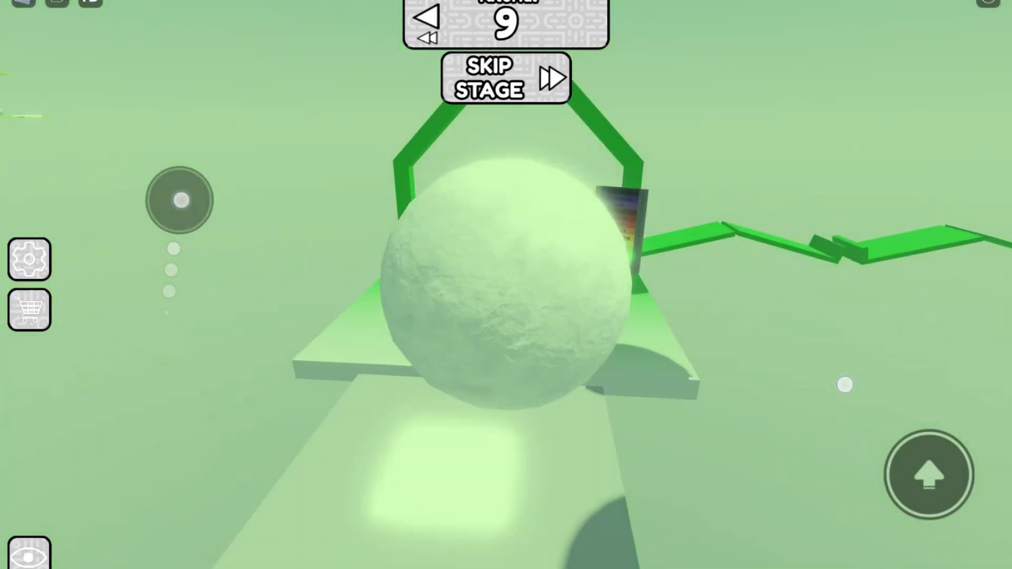
drag(181, 200, 166, 173)
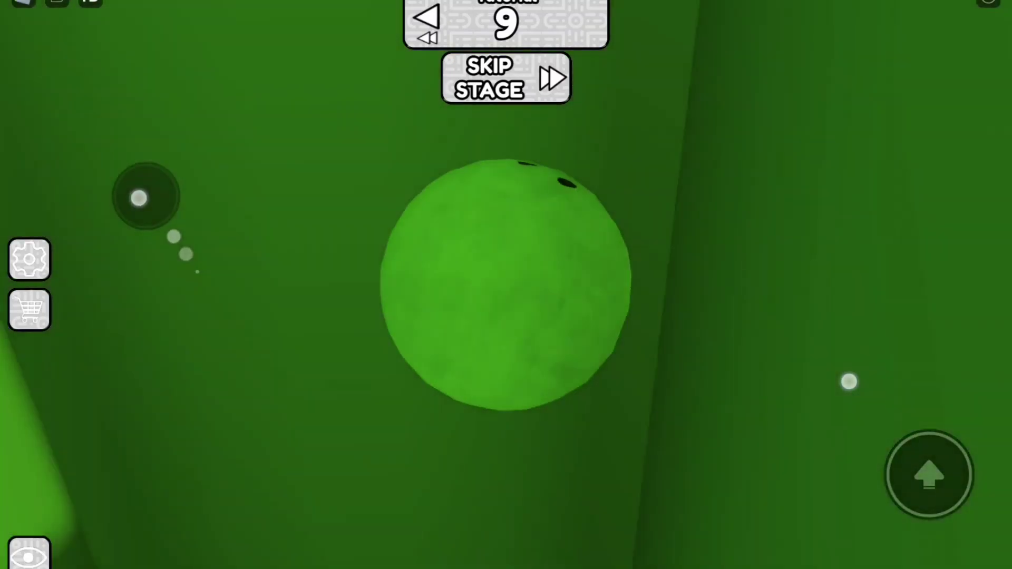
mouse_move(208, 205)
mouse_down()
mouse_move(173, 282)
mouse_move(275, 215)
mouse_up()
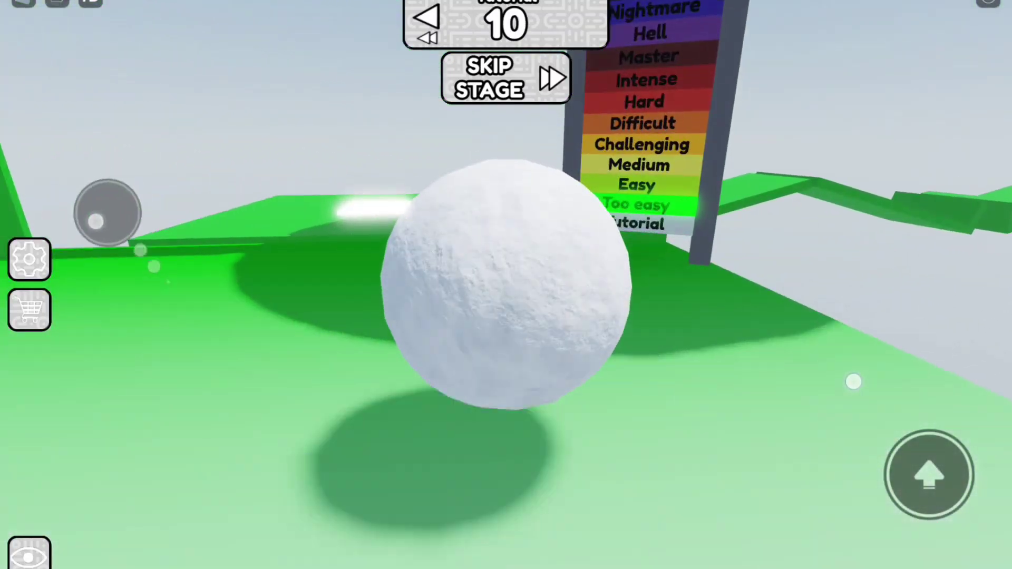
drag(94, 222, 73, 235)
drag(862, 384, 861, 332)
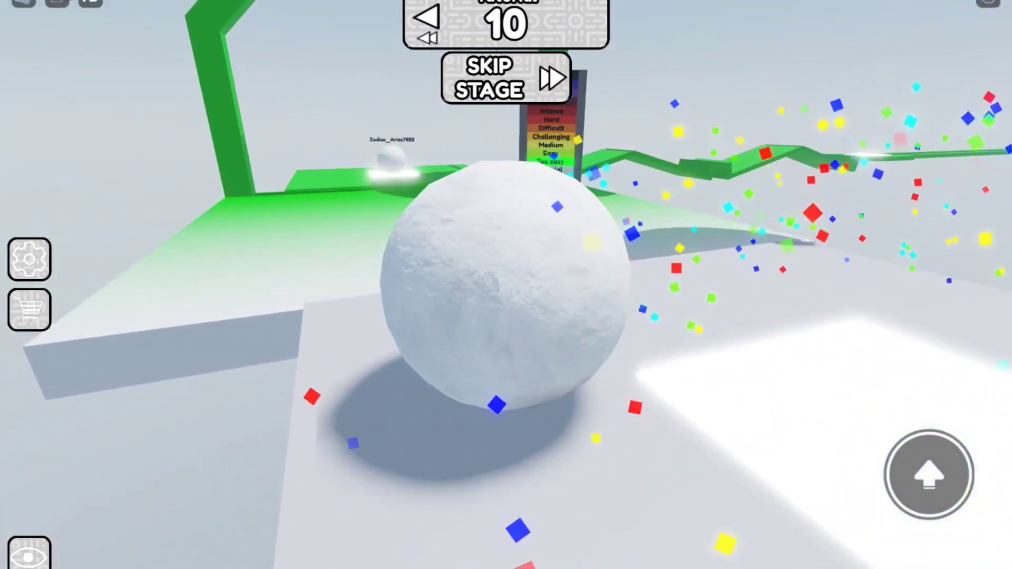
drag(150, 296, 135, 229)
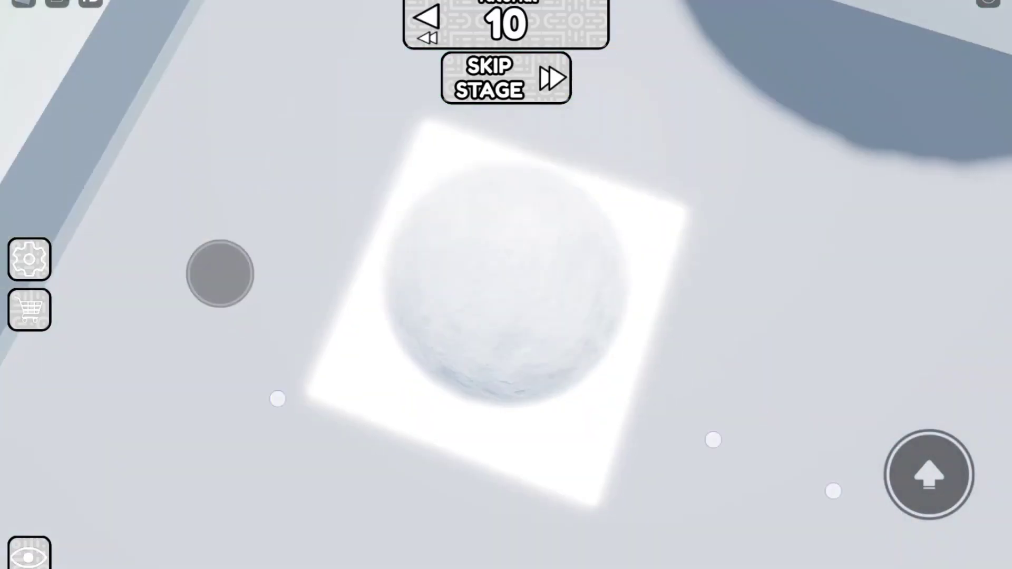
drag(220, 274, 377, 501)
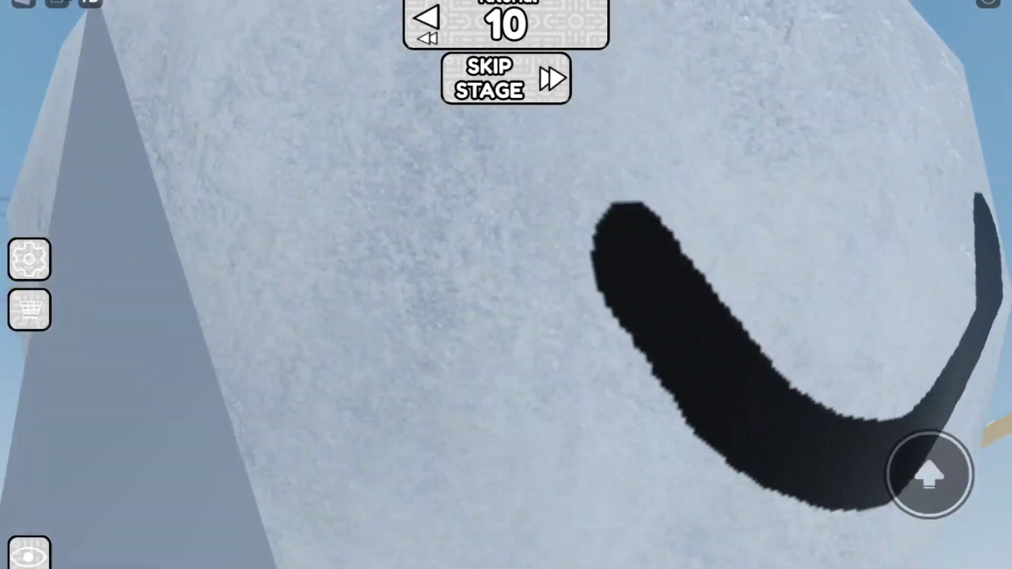